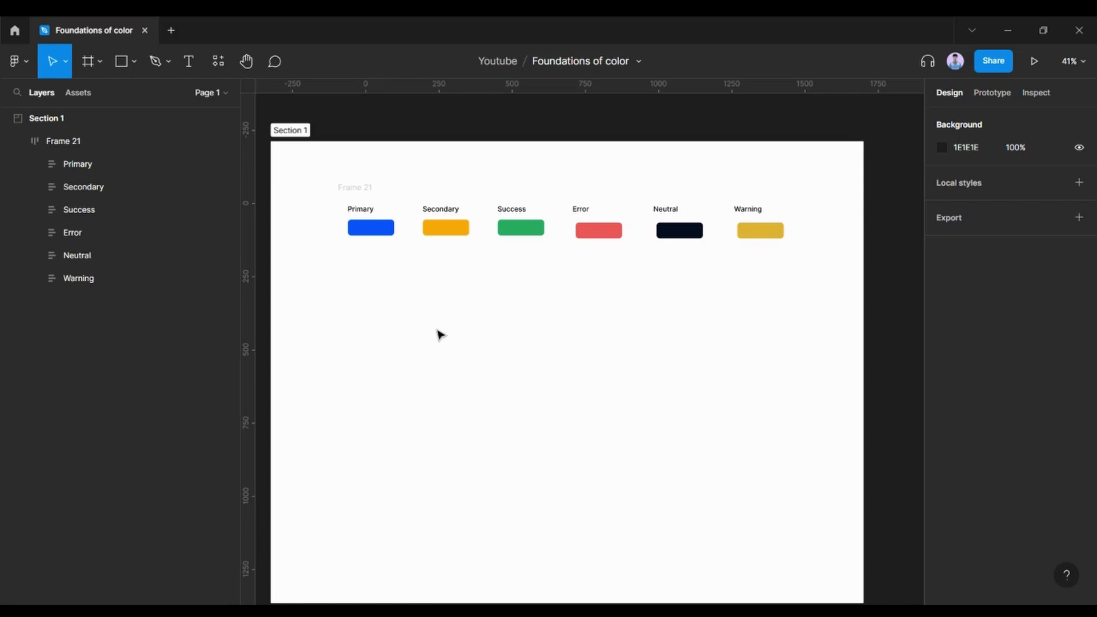
Leave the design file and open Figma Community under the personal account.
left_click(23, 60)
left_click(48, 98)
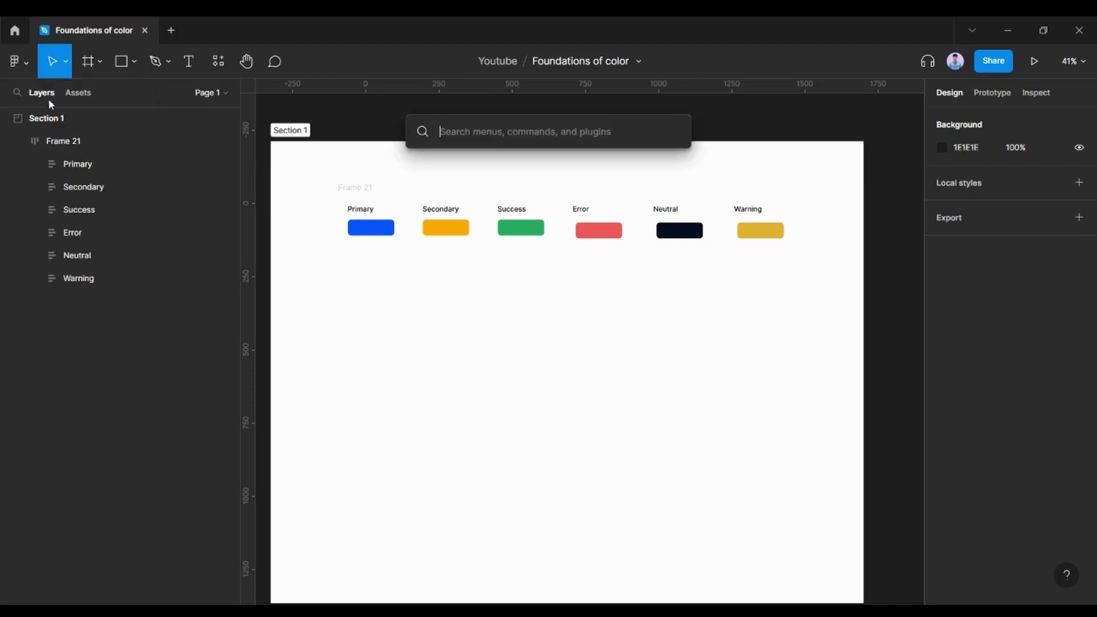
left_click(14, 34)
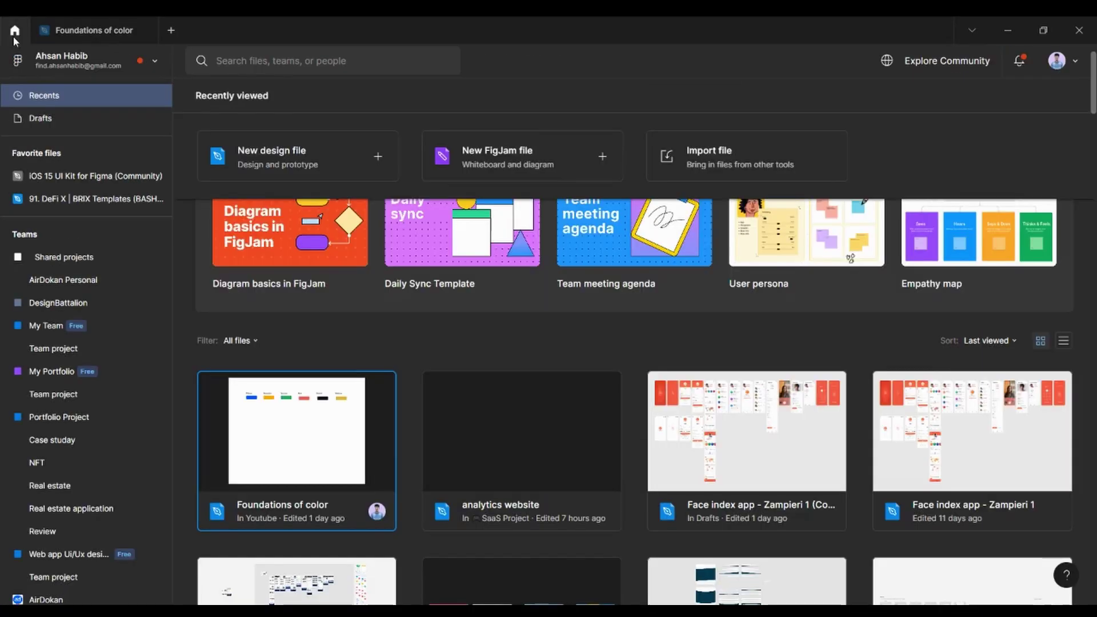
left_click(76, 66)
mouse_move(70, 167)
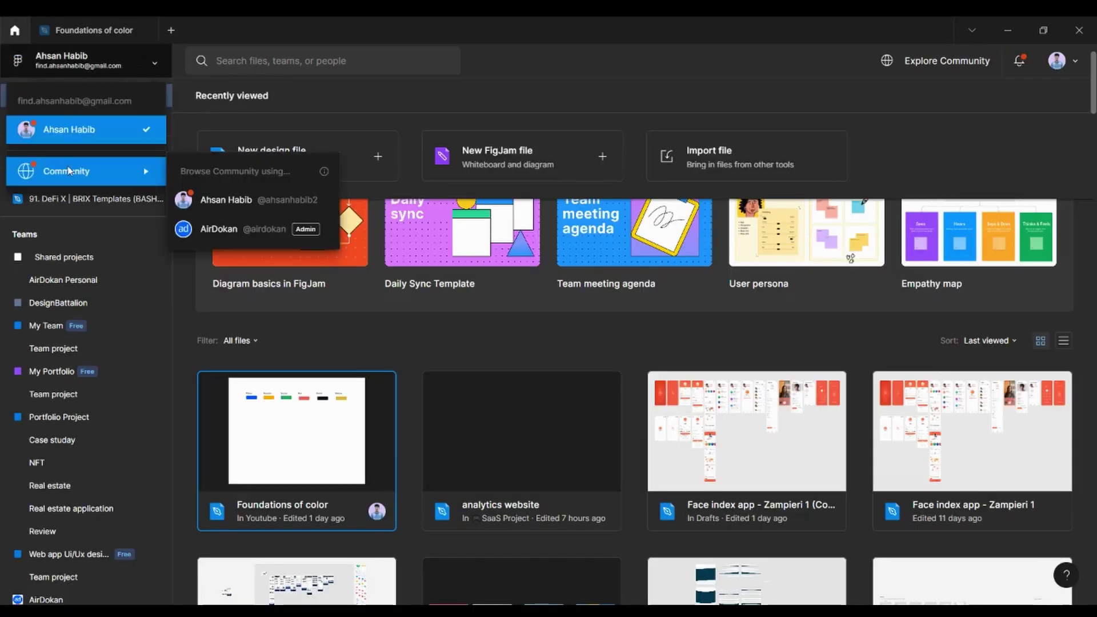
left_click(240, 197)
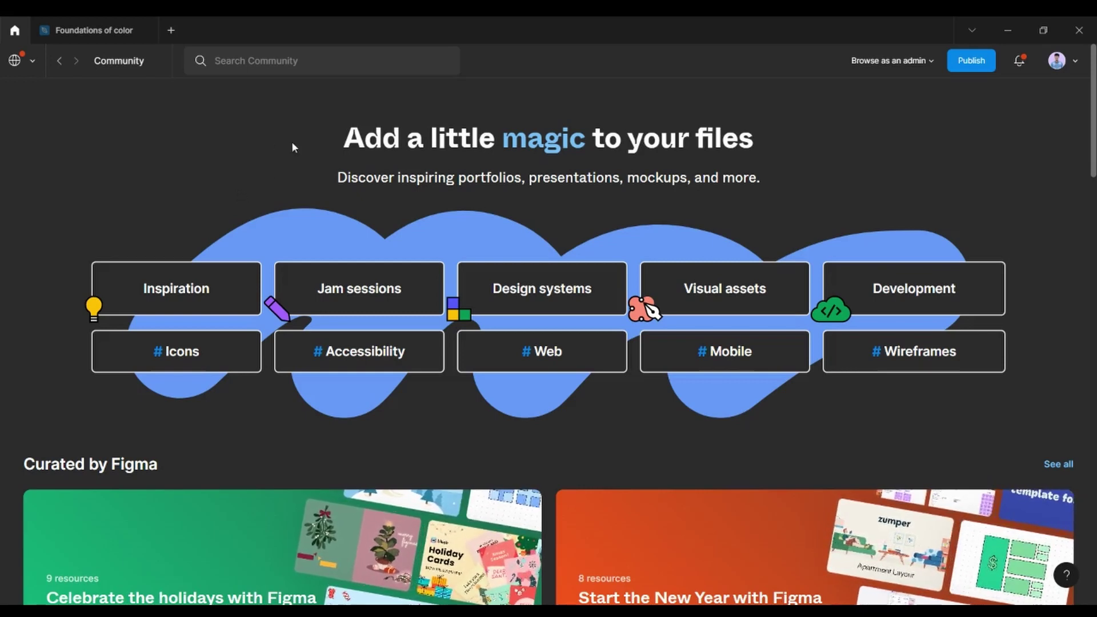
Search Community plugins for 'foundatons' and open the Foundation: Color Generator plugin page.
left_click(275, 64)
type("foundatons")
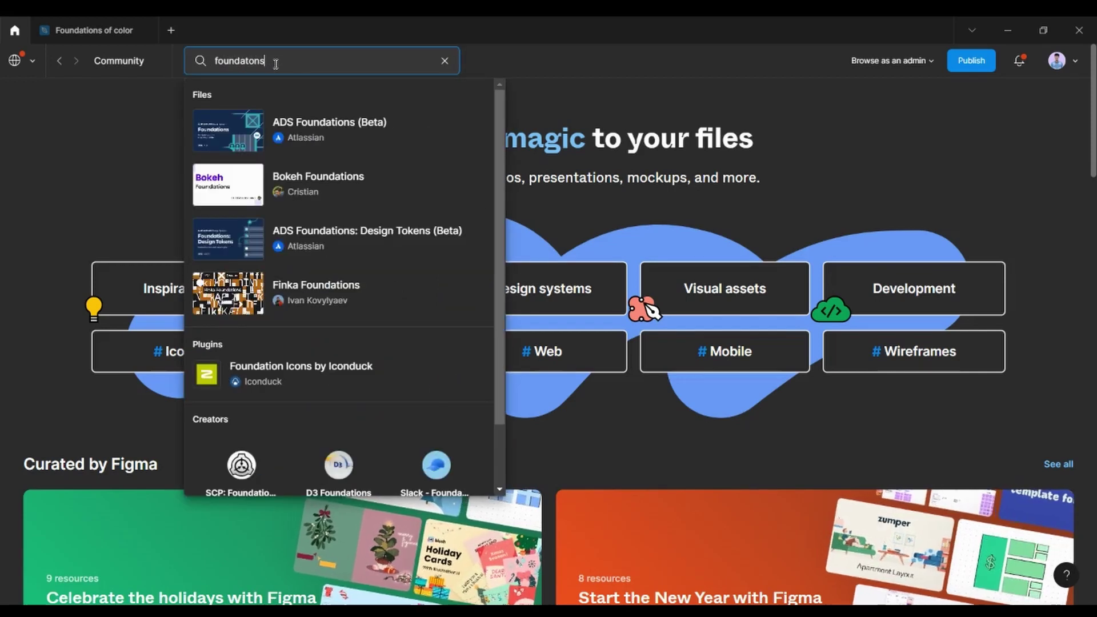
left_click(381, 350)
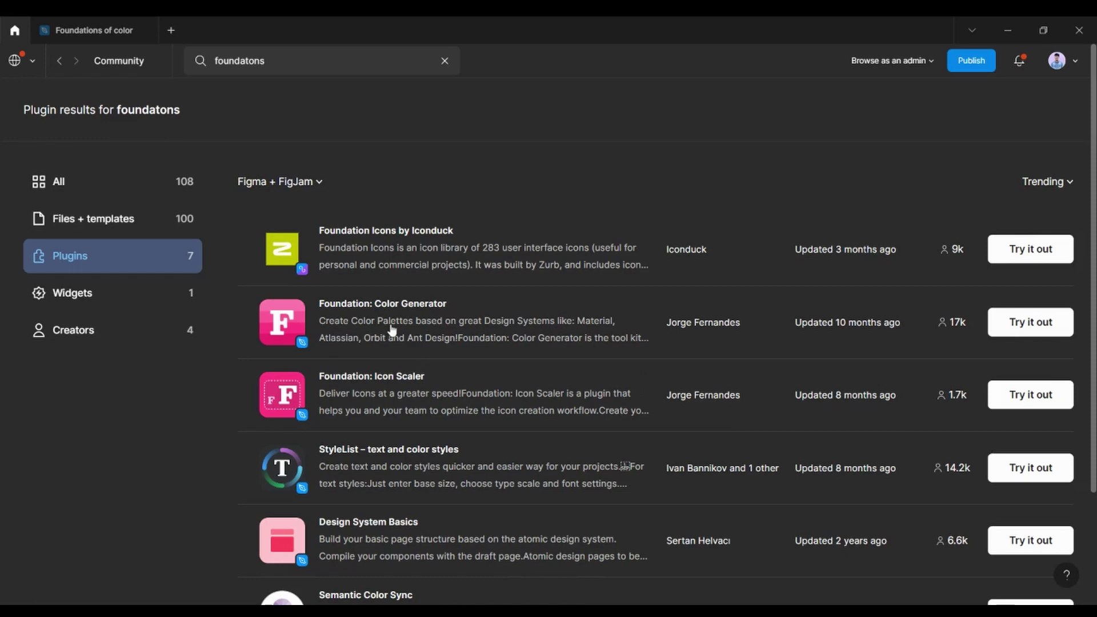
left_click(391, 329)
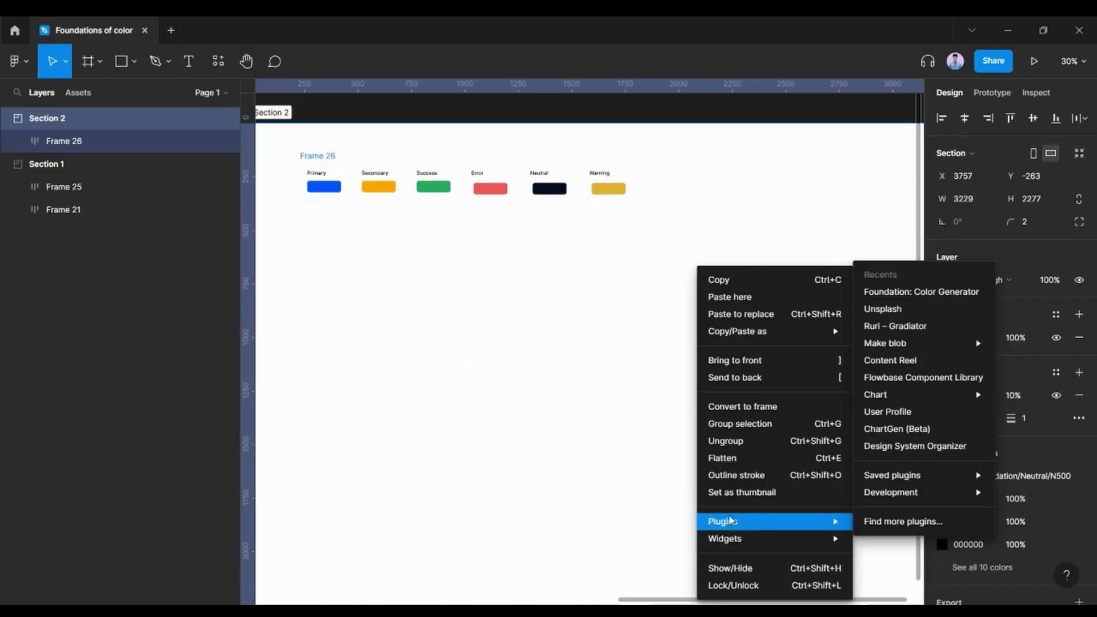
Run Foundation: Color Generator from the context menu and show its Profiles list.
left_click(915, 294)
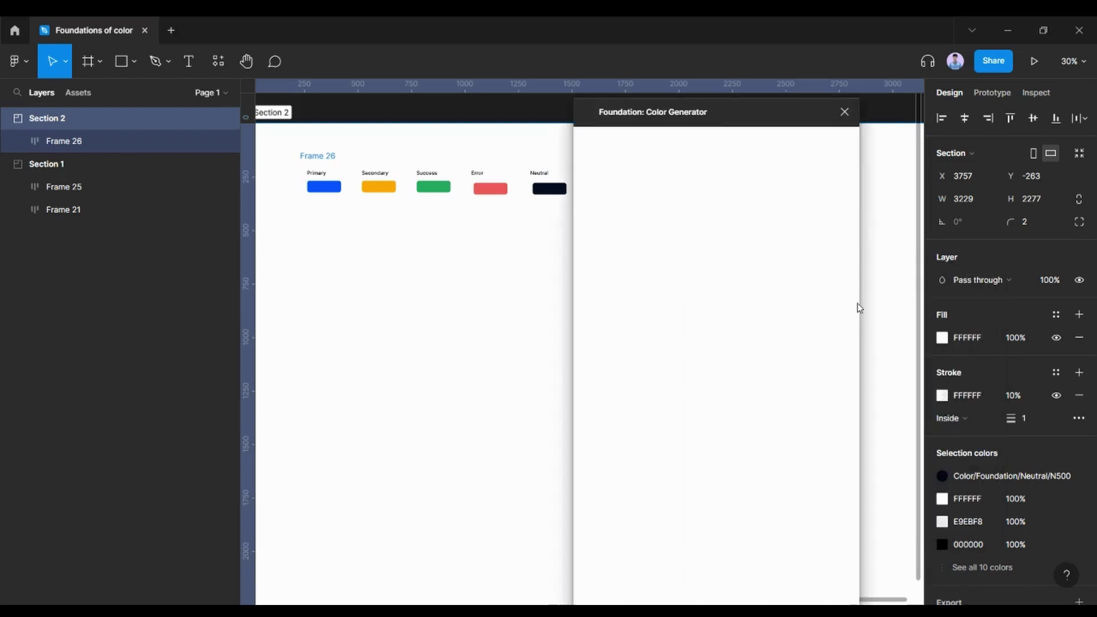
mouse_move(668, 290)
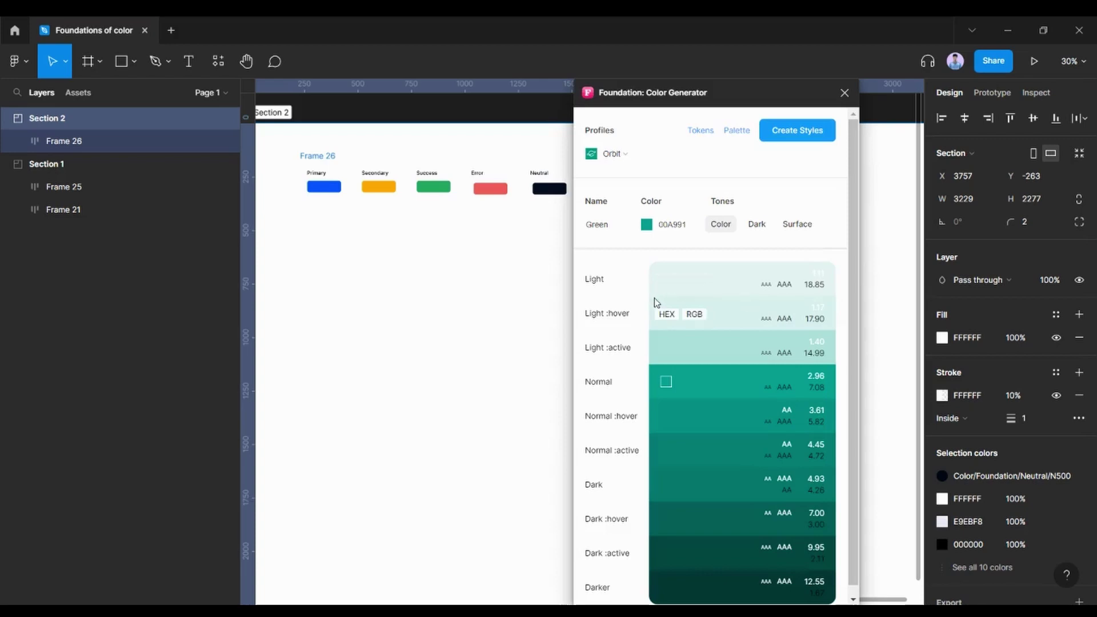
left_click(610, 154)
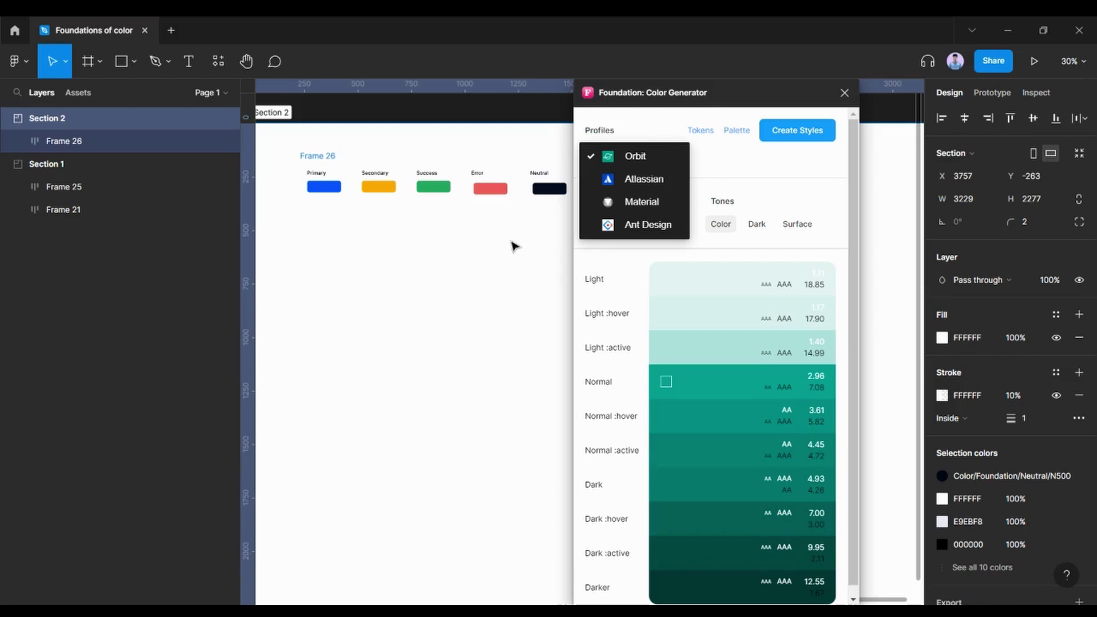
Pick the Atlassian profile and create the 19 Foundation/Blue colour styles, B0 to B500.
left_click(396, 313)
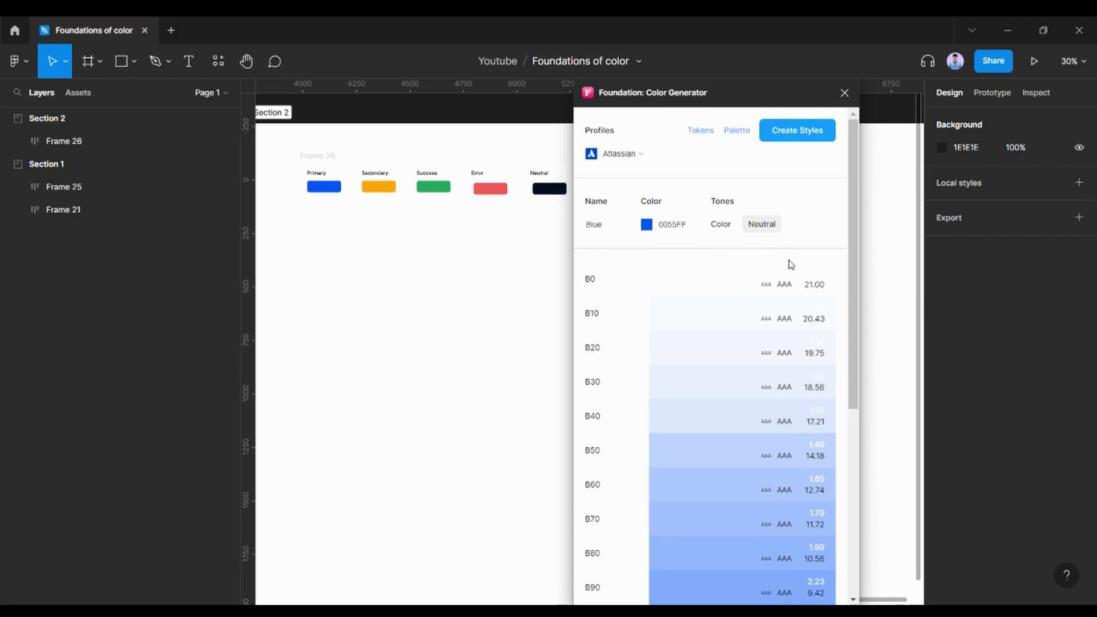
left_click(800, 130)
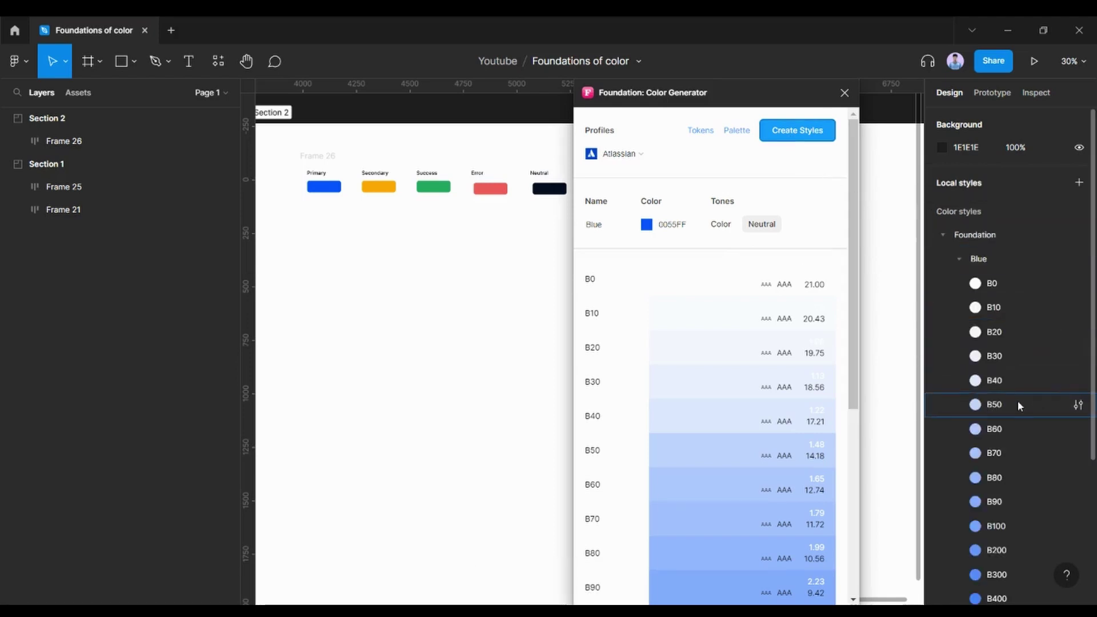
scroll(1012, 423, "down", 3)
scroll(1012, 425, "up", 2)
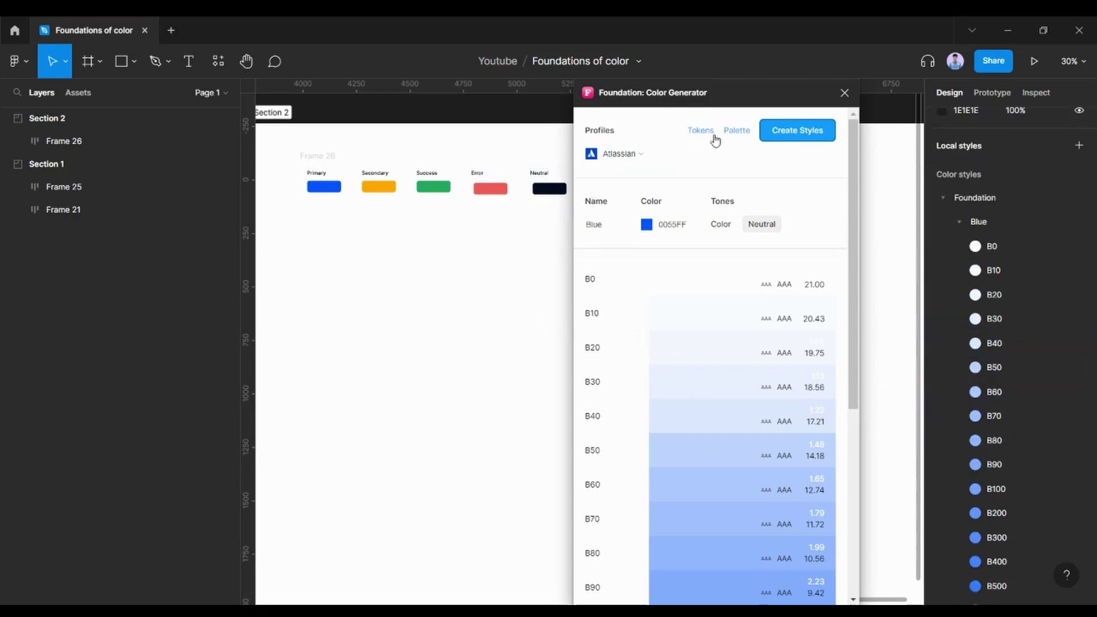
Build the Blue palette, then create Secondary FFAA00 styles and a matching S0-upward palette.
left_click(734, 130)
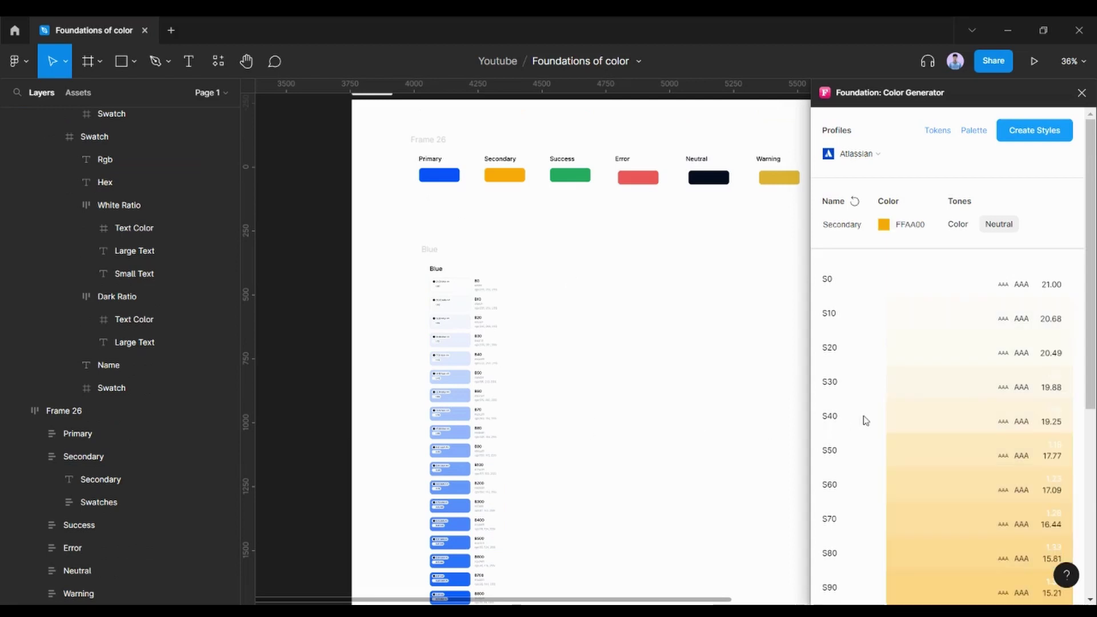
mouse_move(904, 393)
left_click(1039, 139)
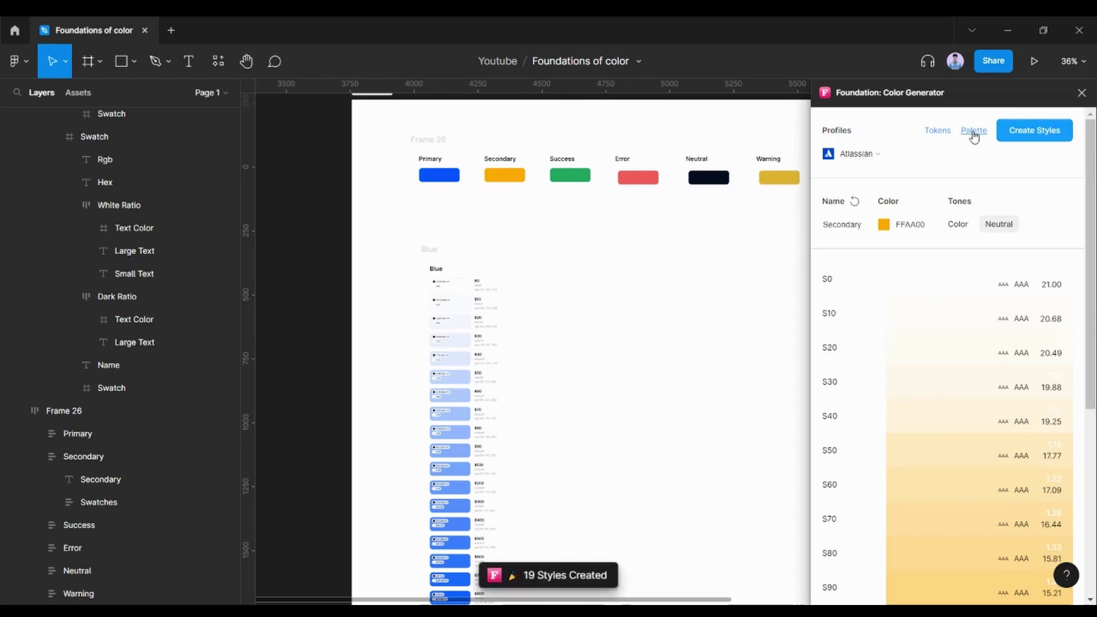
left_click(974, 136)
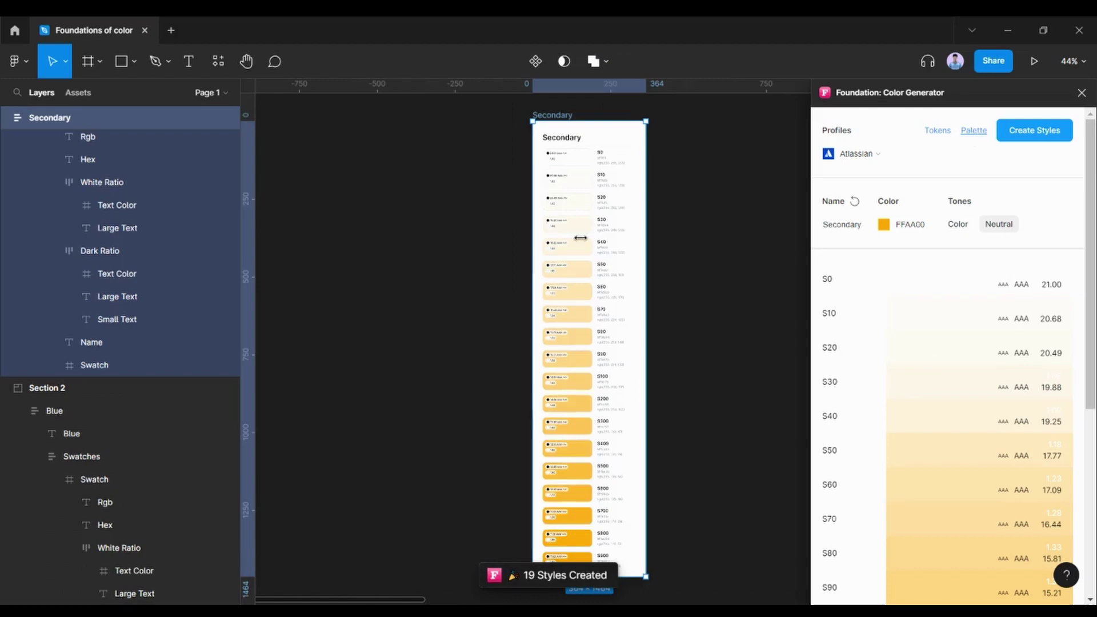
scroll(377, 265, "up", 3)
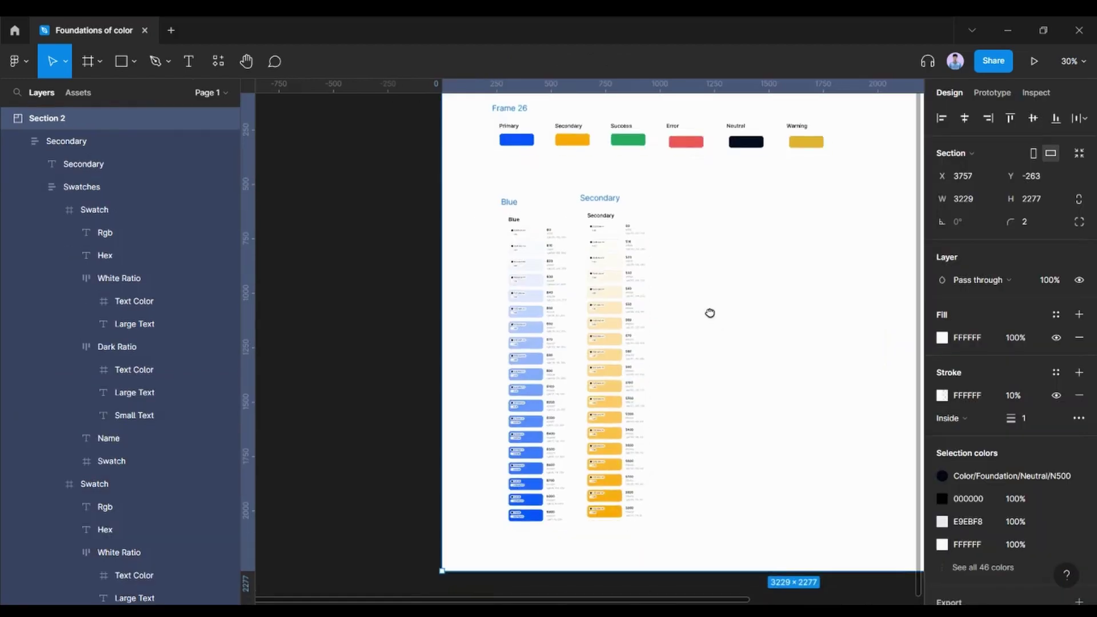
scroll(710, 310, "right", 3)
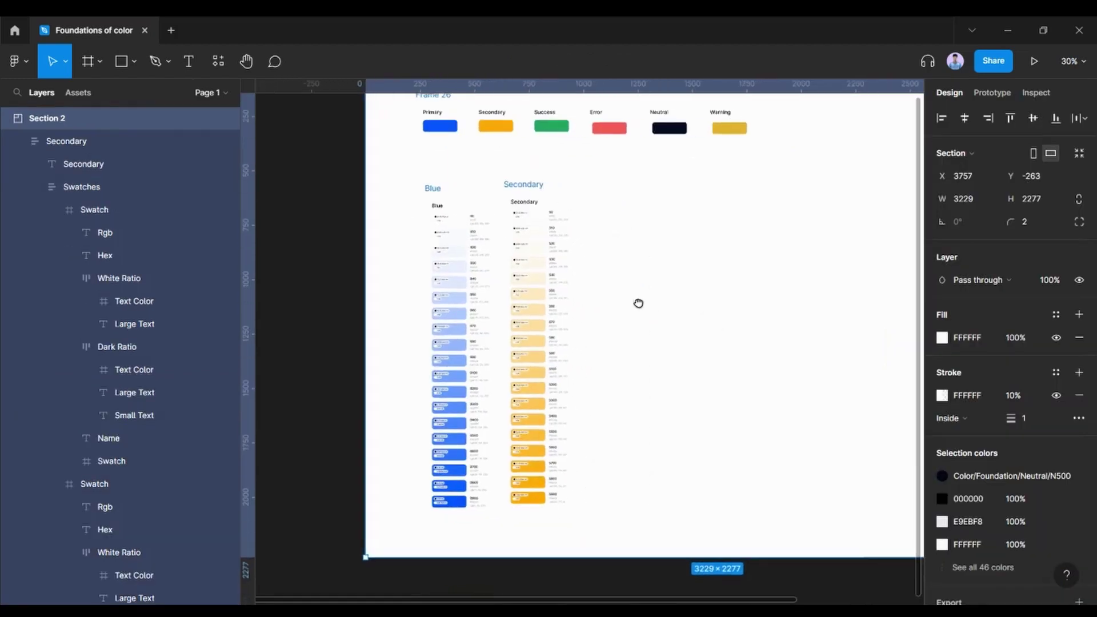
key("i")
key("Escape")
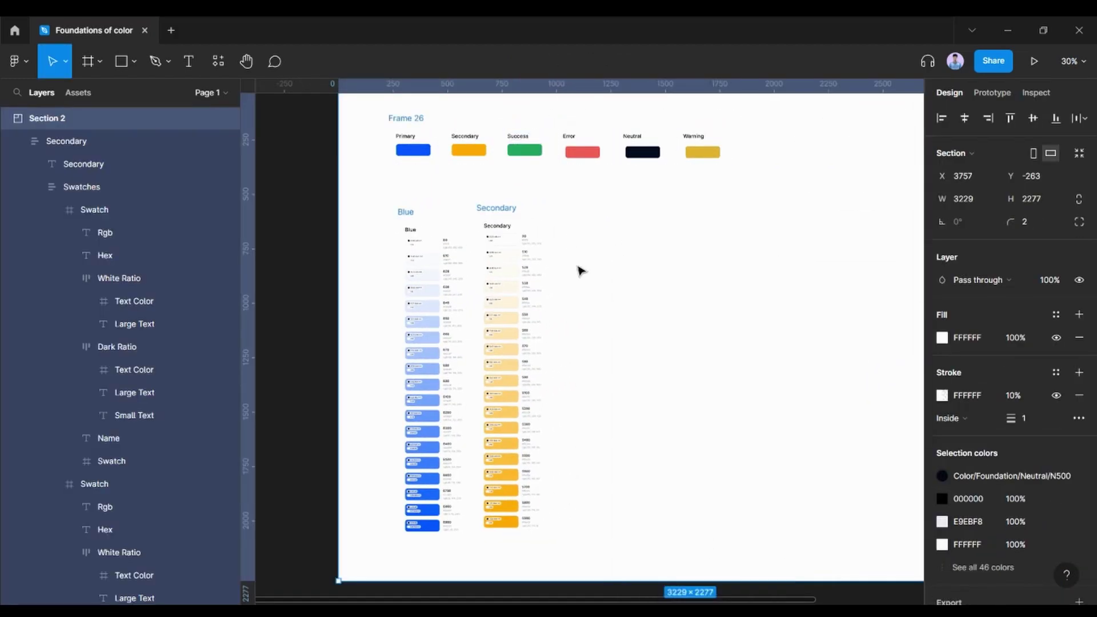
Rerun the Color Generator plugin, move its window aside, and pick the Success colour chip.
right_click(643, 267)
left_click(831, 274)
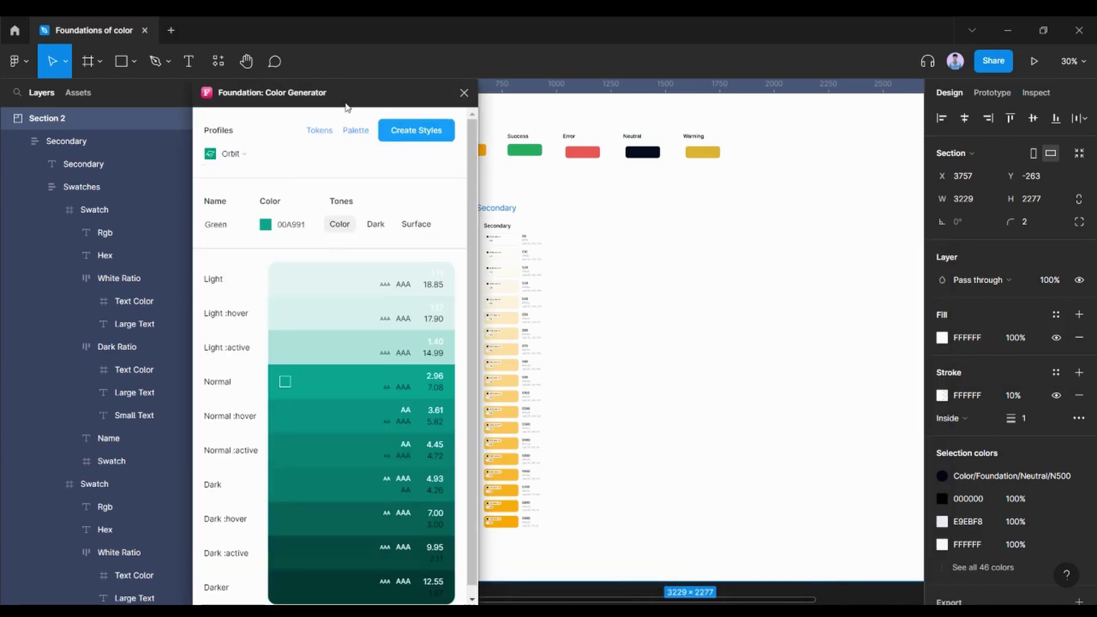
left_click_drag(354, 100, 950, 100)
left_click(525, 150)
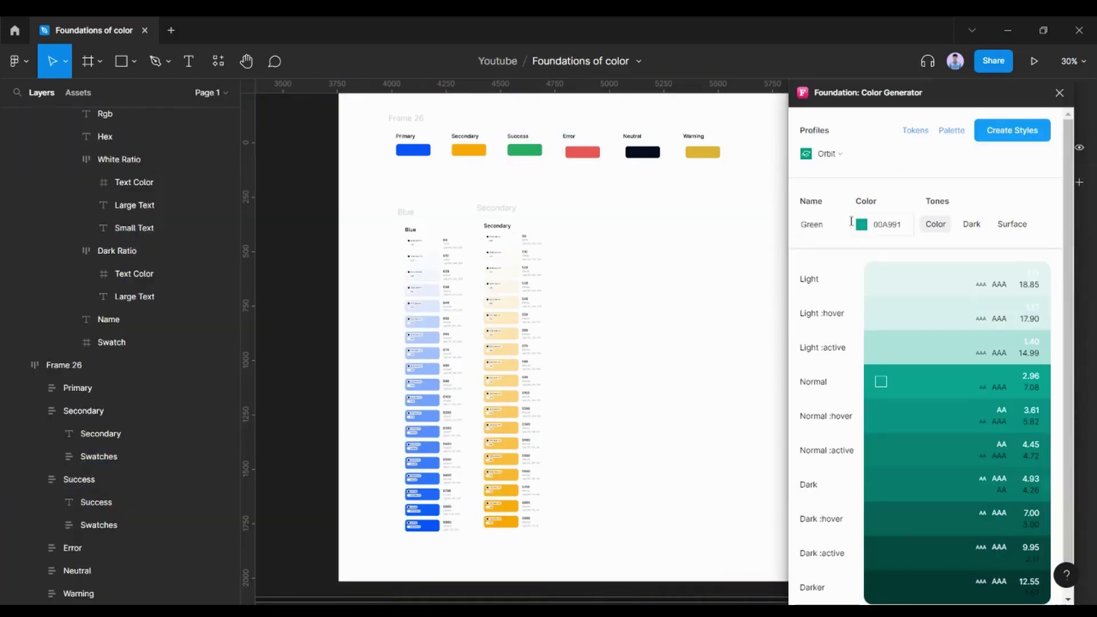
Create the 27AE60 Success styles and palette, placing it in Section 2 beside Secondary.
left_click(713, 294)
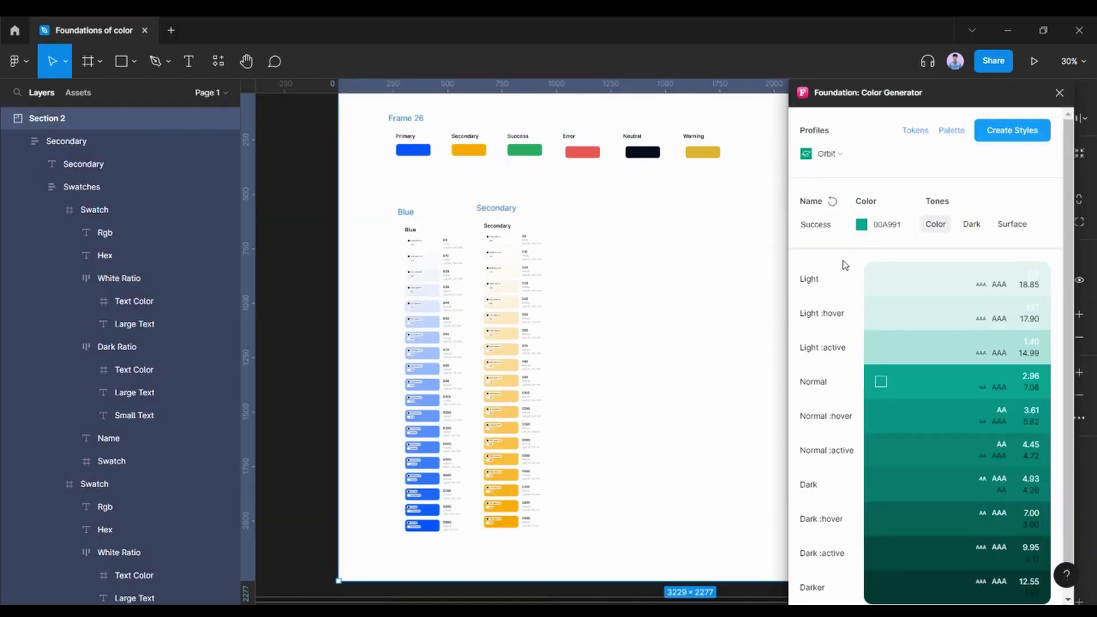
left_click(1010, 131)
left_click(951, 131)
scroll(366, 202, "down", 5)
left_click_drag(367, 207, 614, 231)
scroll(566, 281, "up", 3)
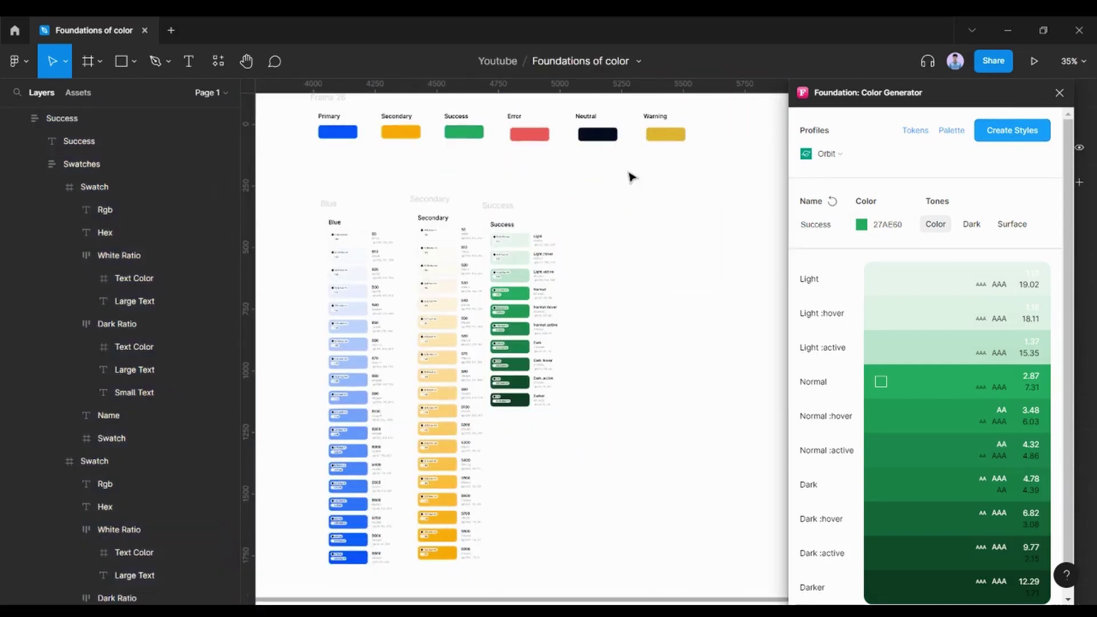
Select the Error swatch group, undo the stray paste, and select the colour name for renaming.
left_click(521, 122)
key("ctrl+v")
key("ctrl+z")
double_click(823, 224)
Name the colour Error, sample the Error swatch, and create its styles.
type("Error")
left_click(529, 134)
left_click(981, 130)
Switch to the Atlassian profile with Neutral tones and regenerate the red EB5757 Error styles and palette.
left_click(826, 154)
left_click(854, 179)
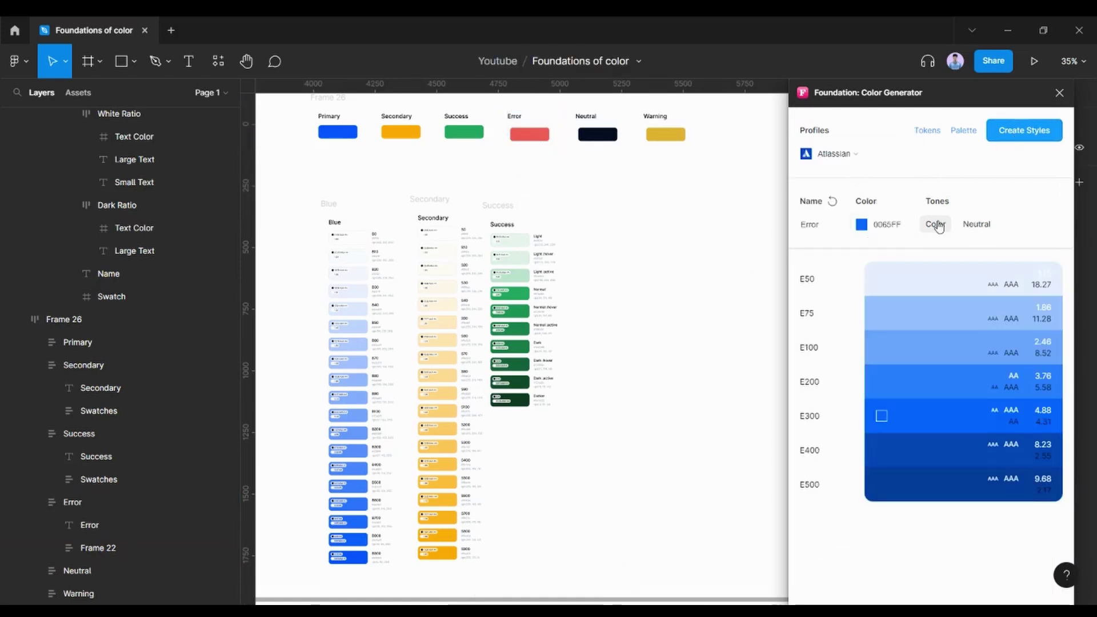
left_click(977, 224)
left_click(531, 135)
left_click(1012, 131)
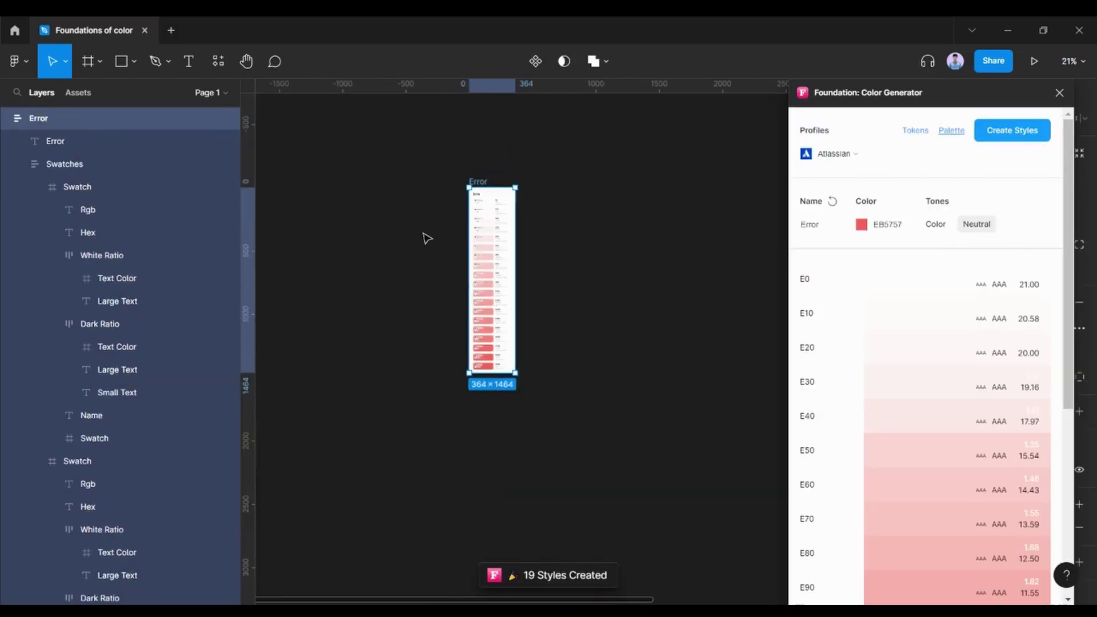
Move the Error palette into Section 2 beside the Success palette.
left_click_drag(427, 239, 574, 254)
left_click(683, 221)
scroll(683, 221, "down", 3)
scroll(683, 220, "up", 2)
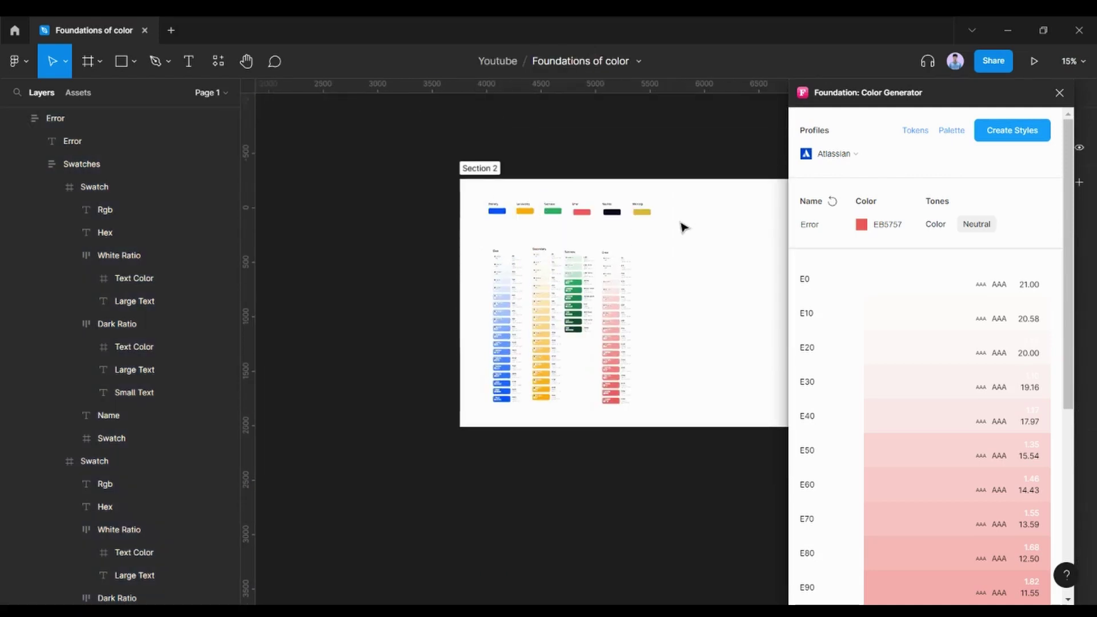
scroll(670, 233, "up", 3)
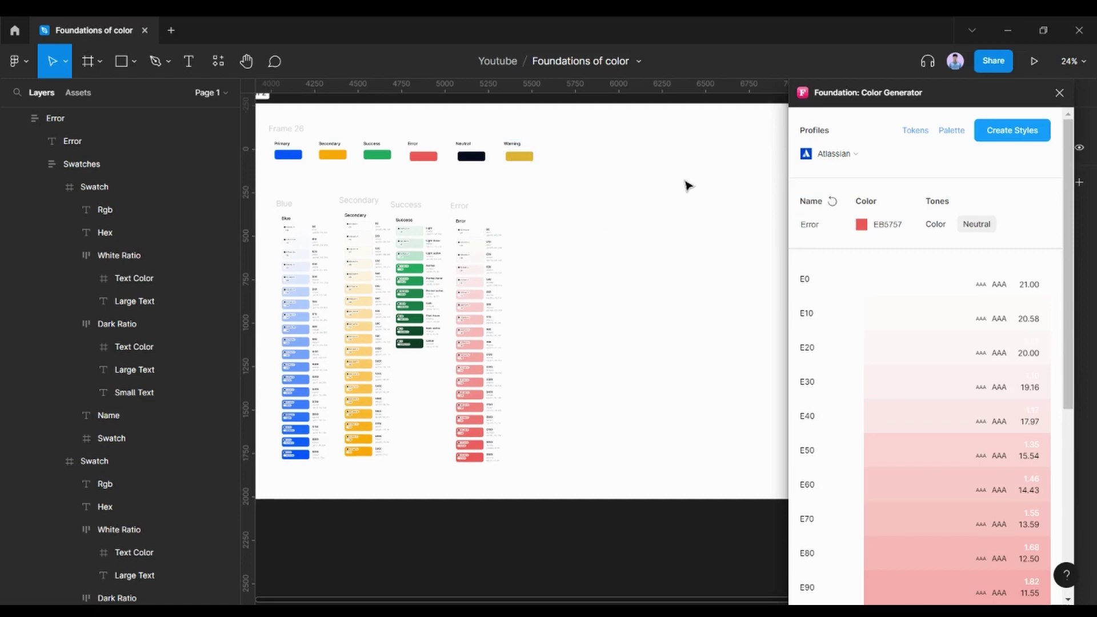
Name the colour Warning, sample the yellow DFB534 swatch, and generate its 19 styles and palette.
left_click(519, 155)
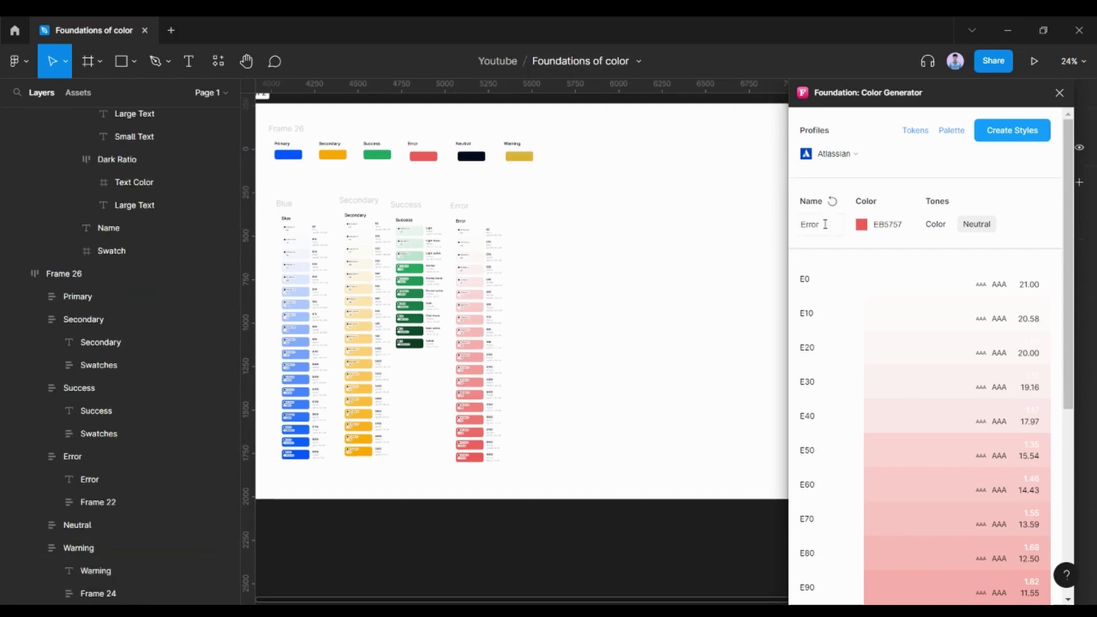
left_click(700, 299)
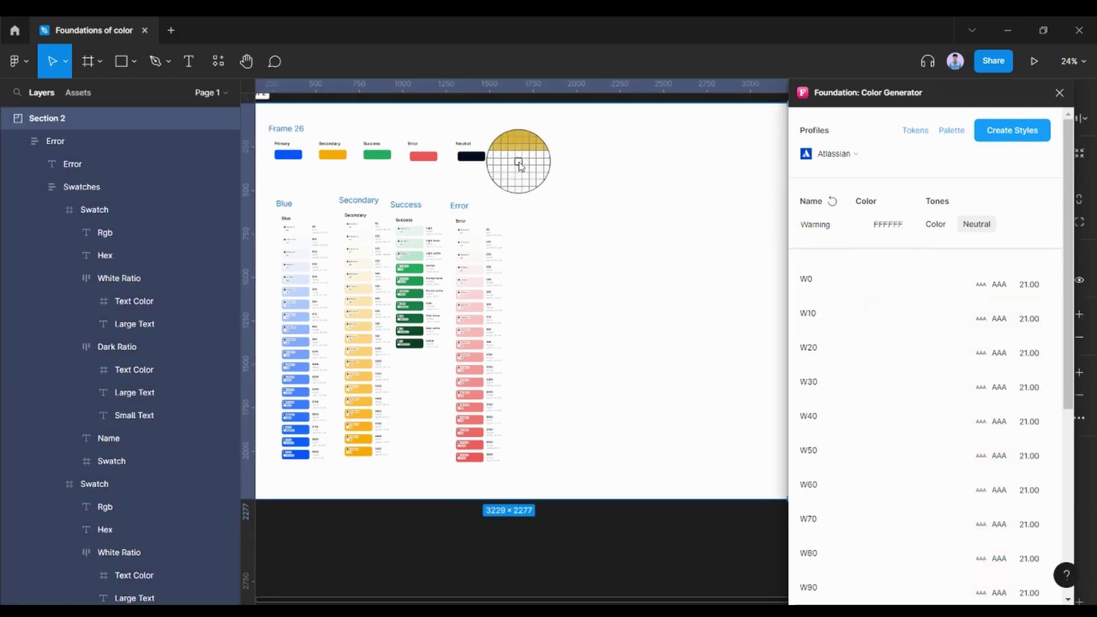
left_click(518, 160)
left_click(979, 137)
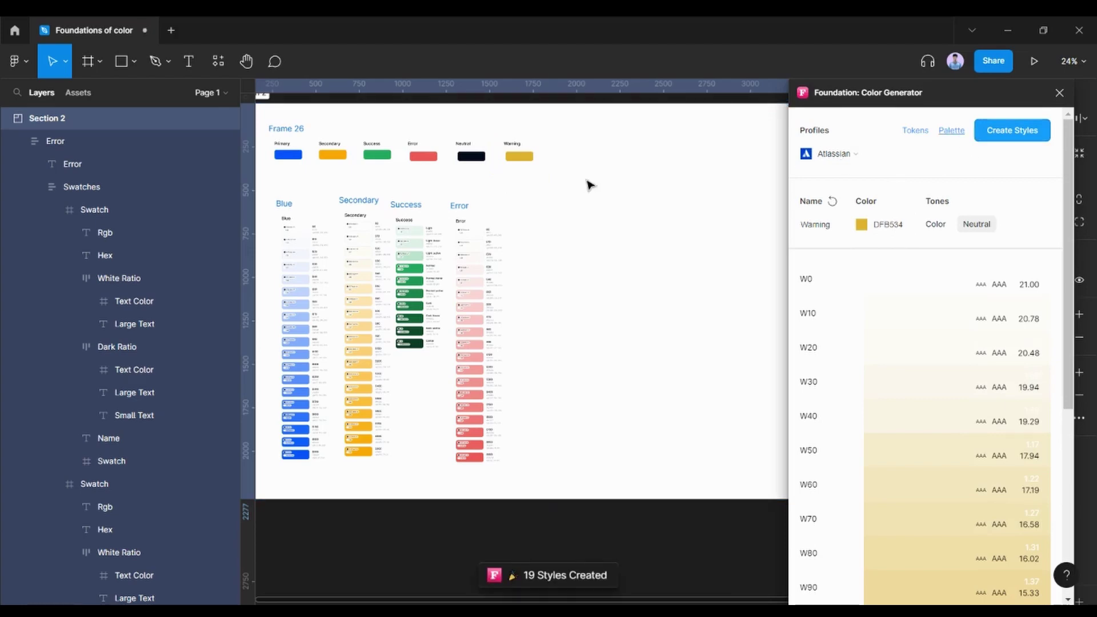
scroll(565, 269, "left", 5)
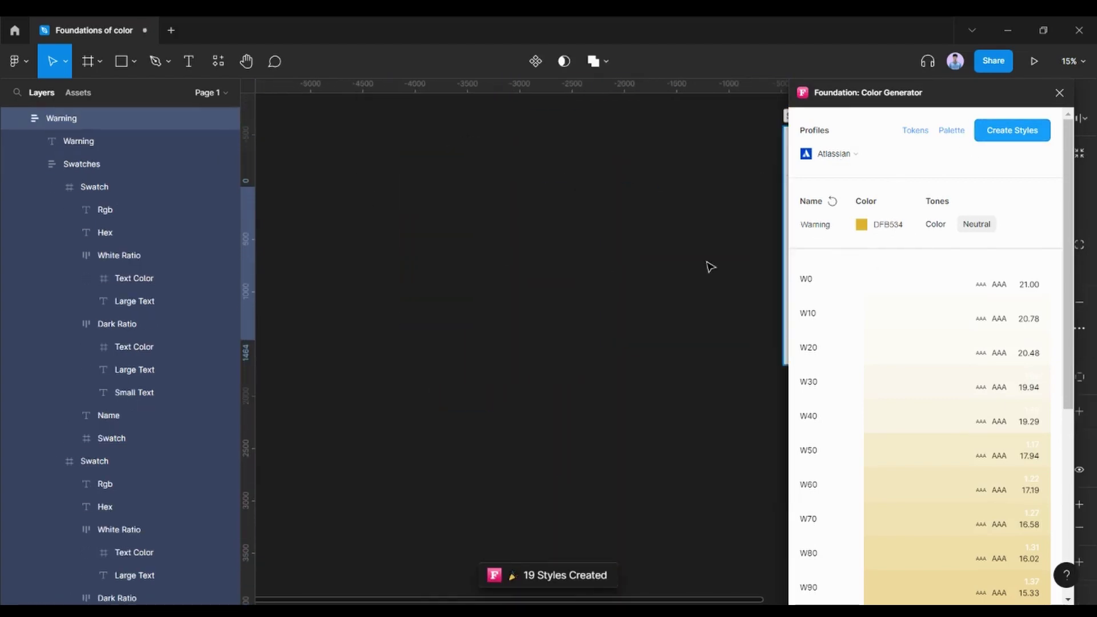
scroll(708, 264, "down", 5)
scroll(663, 245, "up", 10)
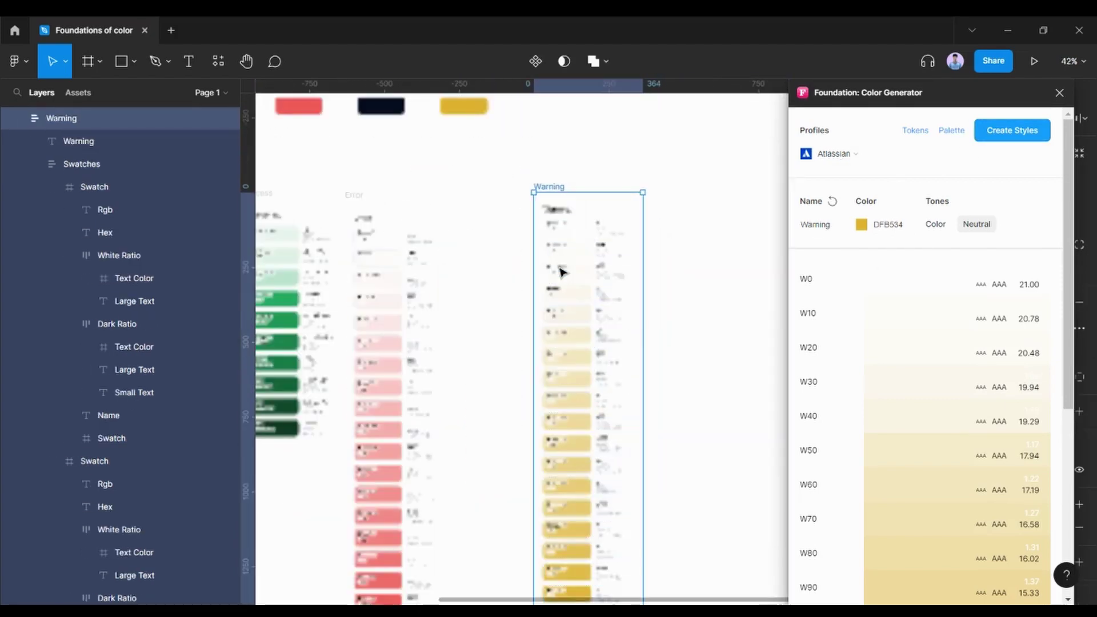
scroll(545, 281, "left", 3)
left_click(464, 149)
Reorder the Neutral swatch so it comes after Warning.
scroll(464, 149, "up", 2)
scroll(615, 198, "right", 2)
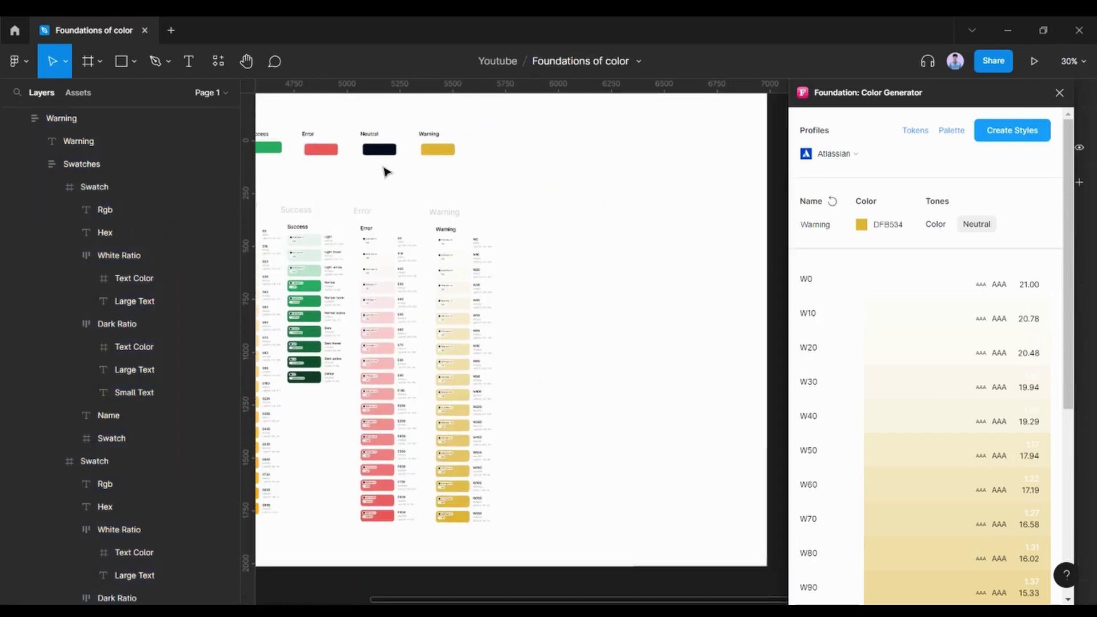
left_click(385, 169)
key("Right")
key("Escape")
scroll(389, 174, "up", 3)
scroll(389, 173, "up", 3)
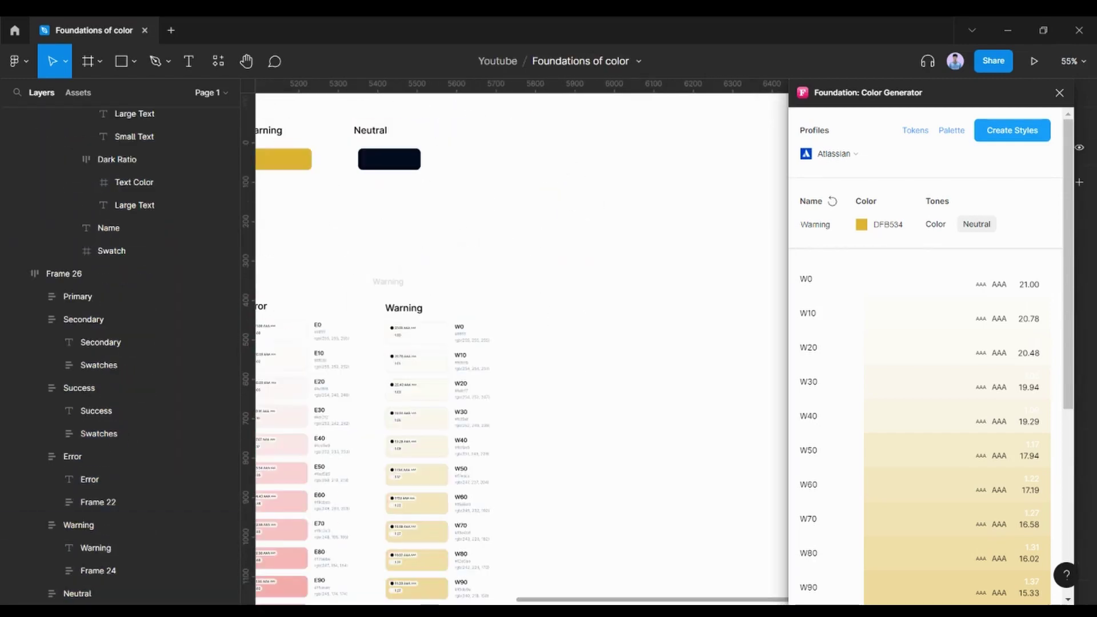
key("i")
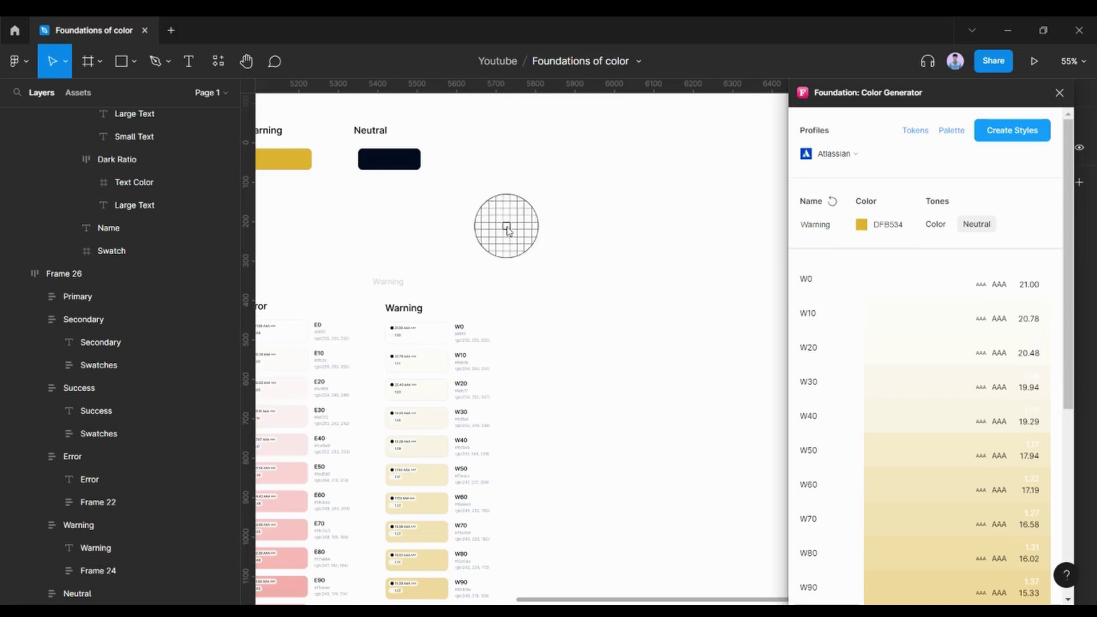
Sample the dark 040D20 Neutral swatch, name it Neutral, and generate its 19 styles and palette.
left_click(389, 158)
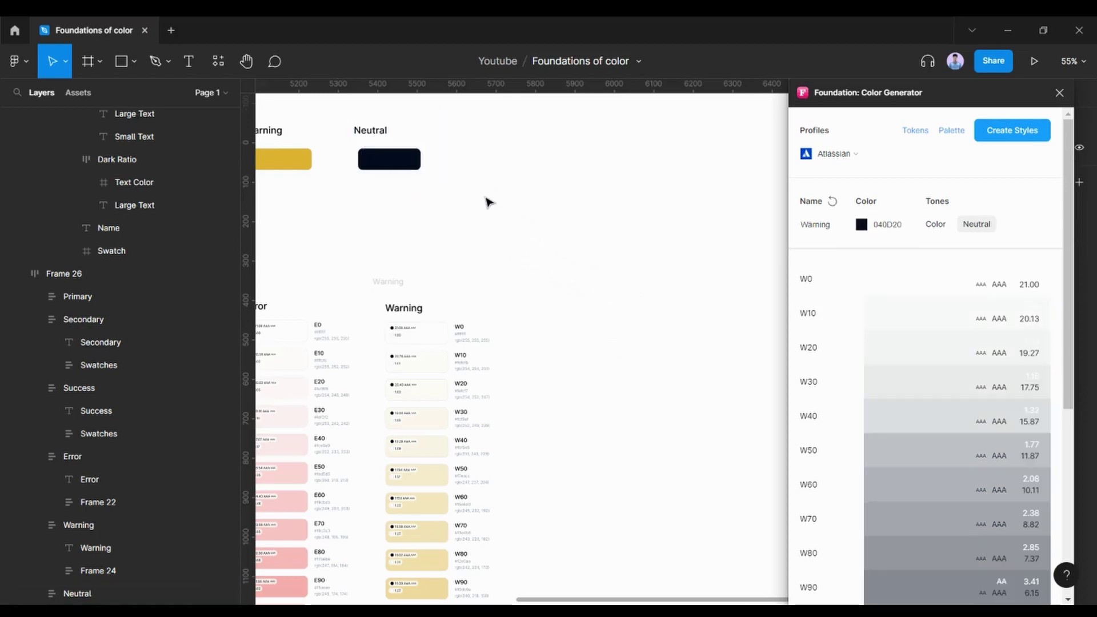
left_click(830, 225)
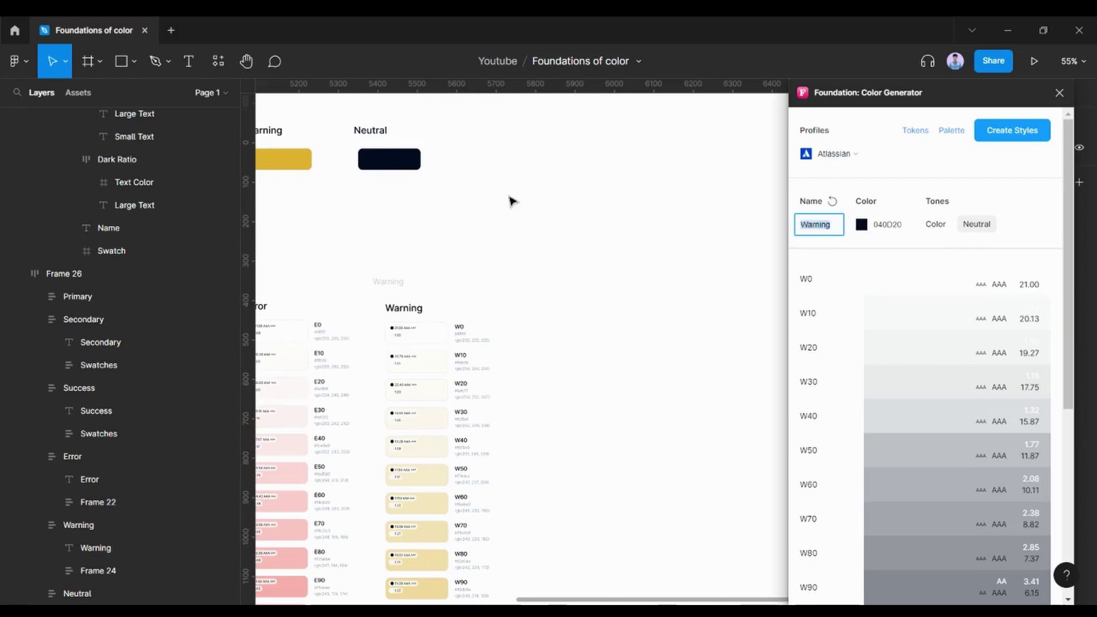
left_click(365, 131)
left_click(367, 134)
left_click(689, 270)
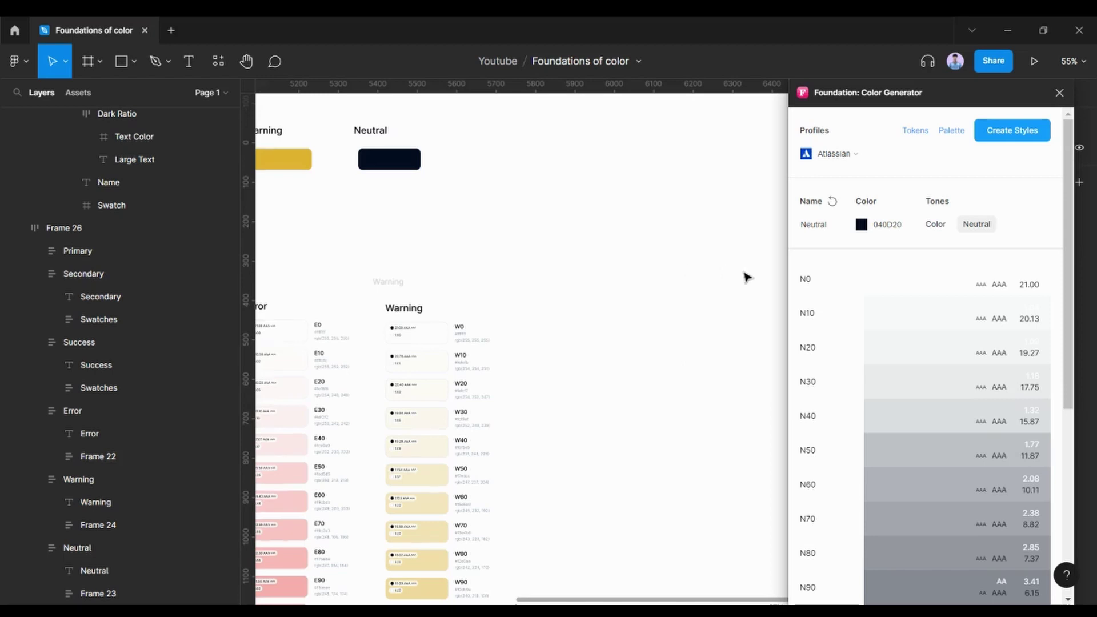
left_click(995, 143)
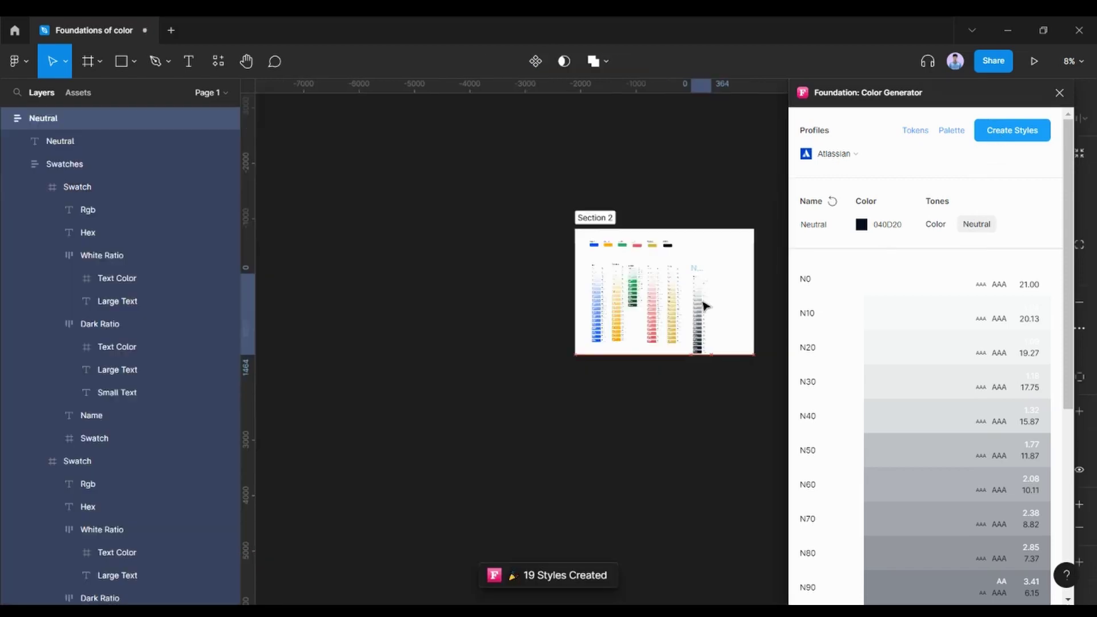
scroll(708, 298, "up", 5)
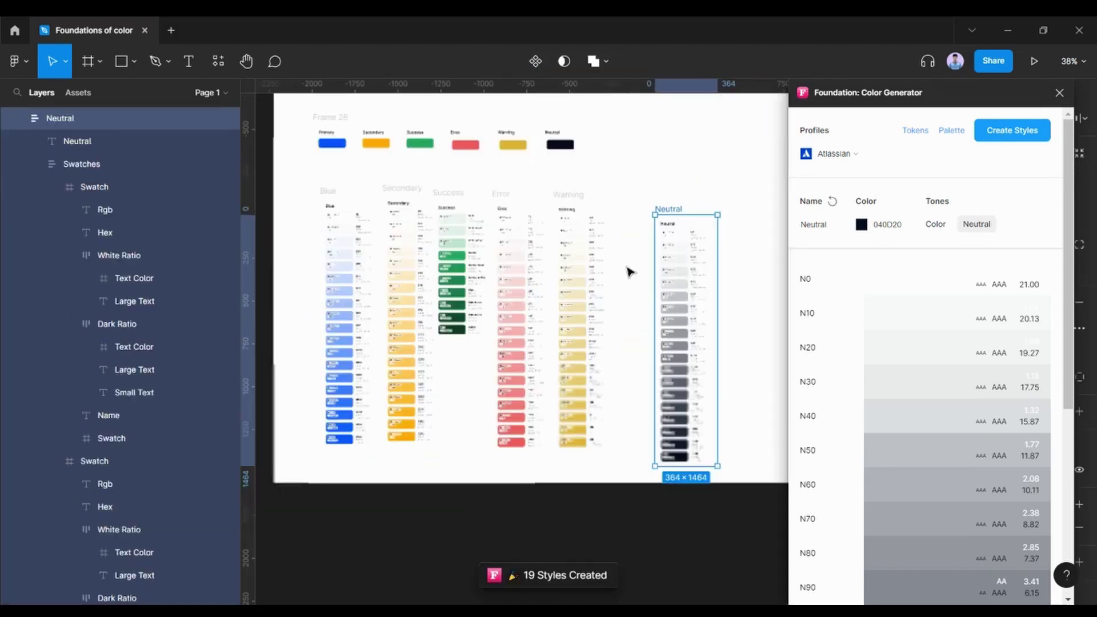
key("Escape")
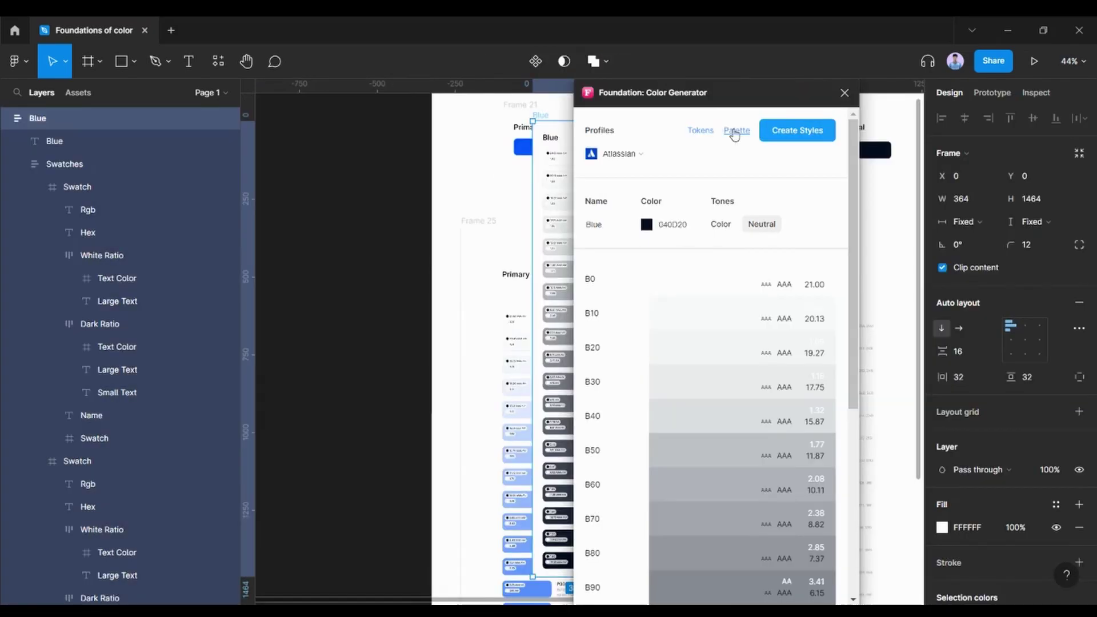